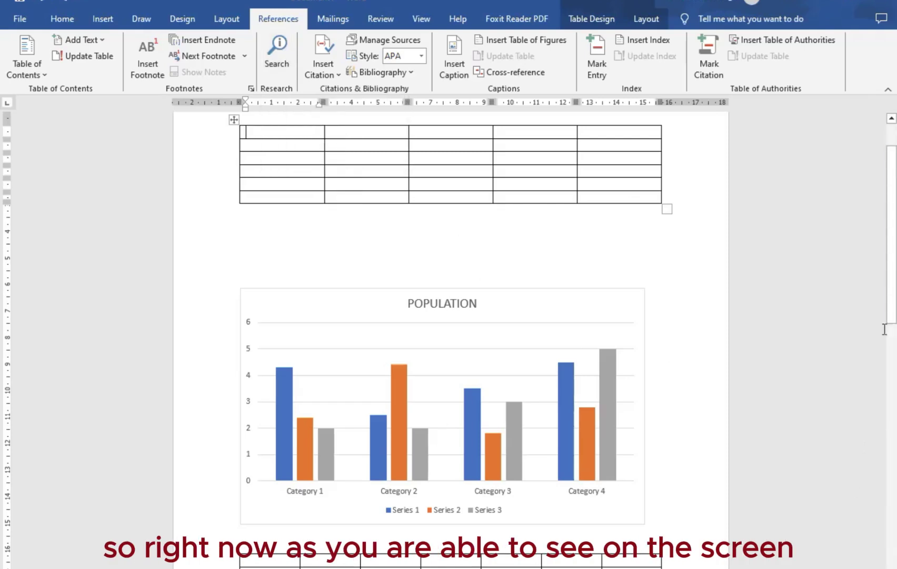
- Start a caption for the empty table at the start of the document and set its label to Table
left_click_drag(891, 270, 891, 249)
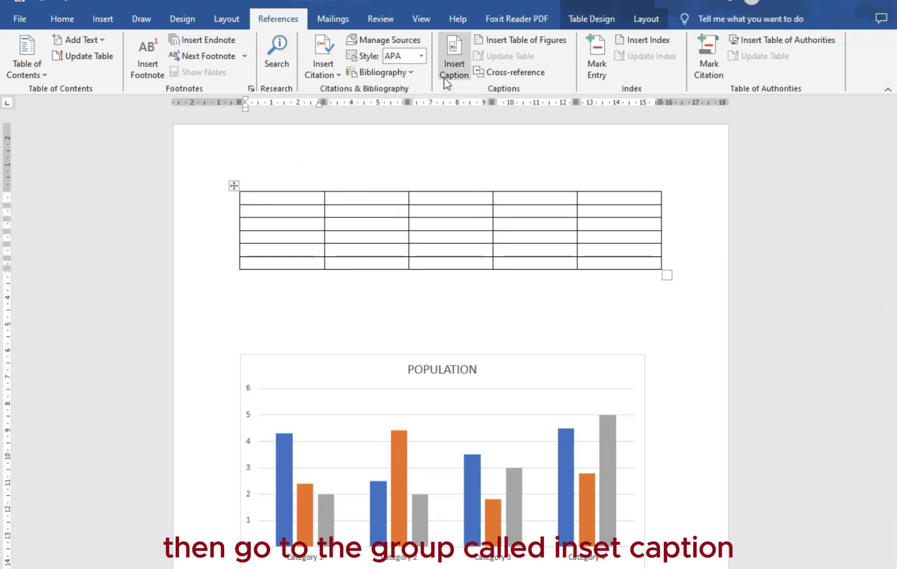
left_click(459, 64)
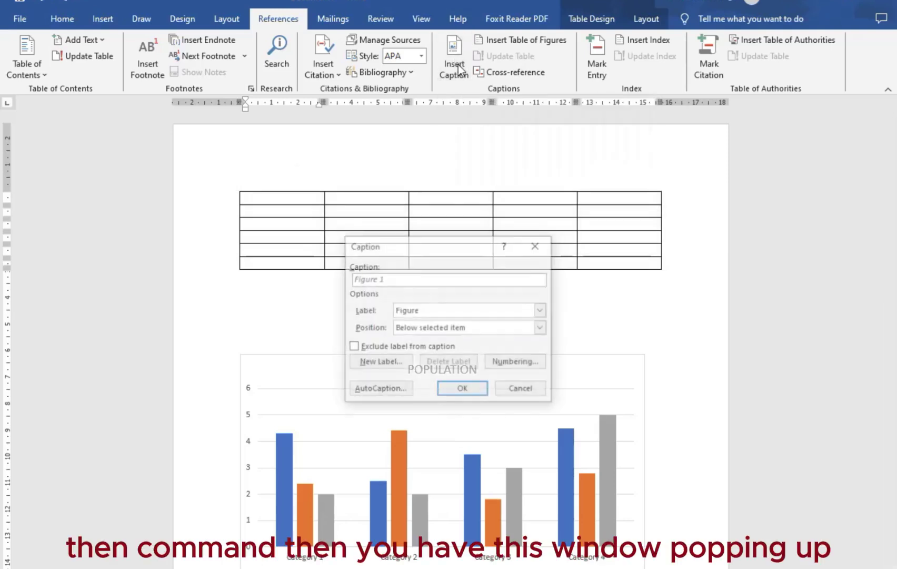
left_click_drag(416, 247, 455, 192)
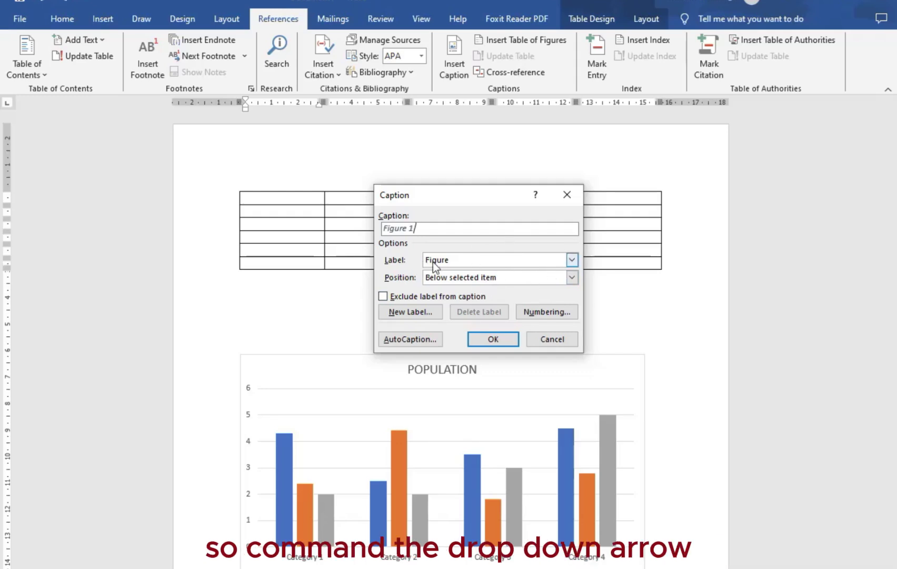
left_click(572, 260)
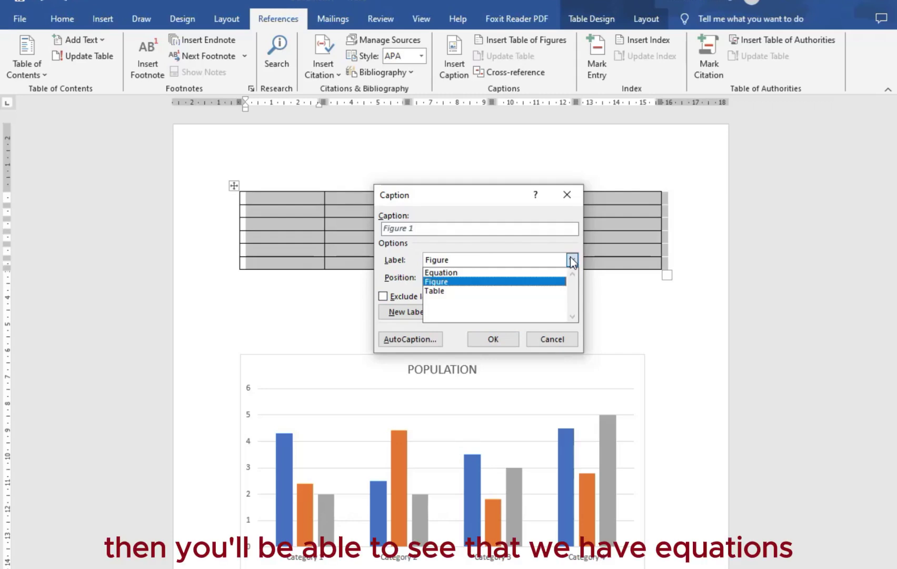
left_click(436, 291)
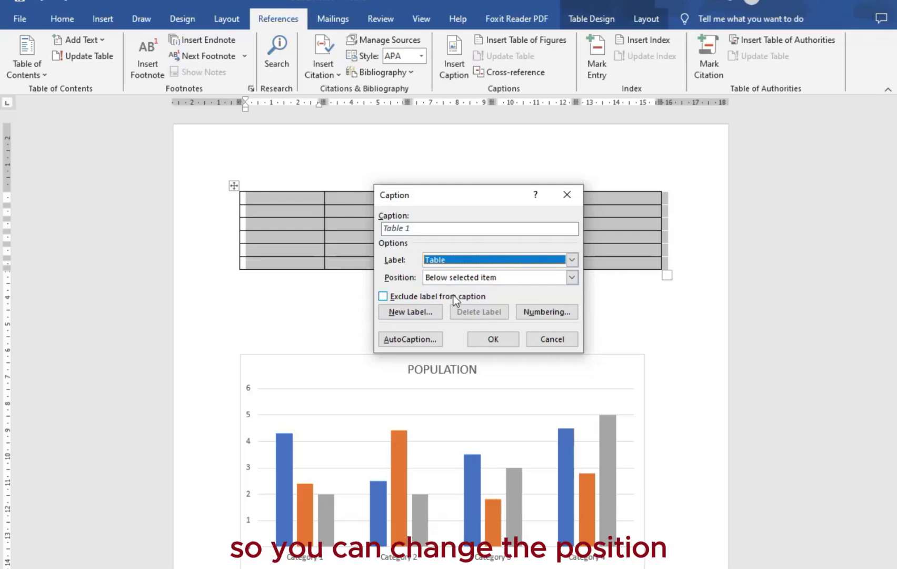
- Set the caption's position to Below selected item and insert it under the first table
left_click(572, 278)
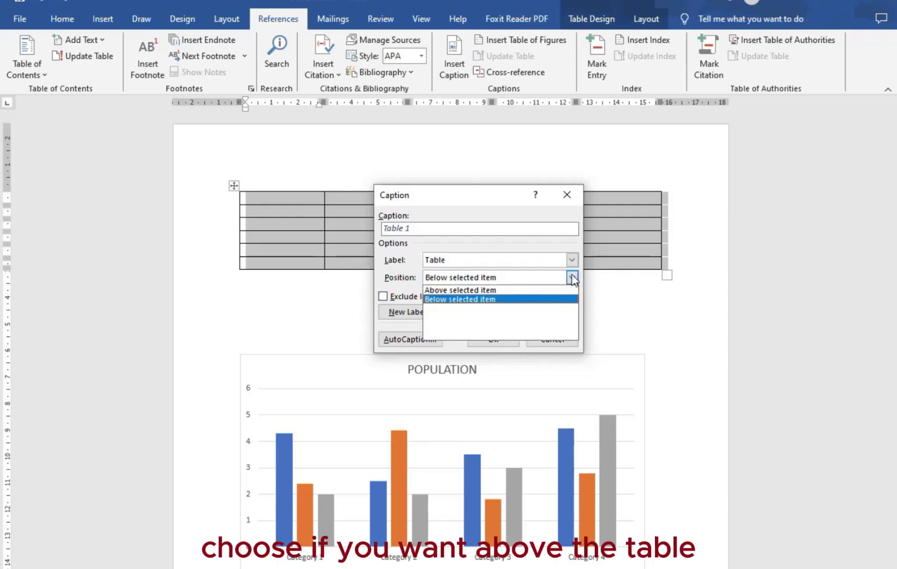
left_click(453, 290)
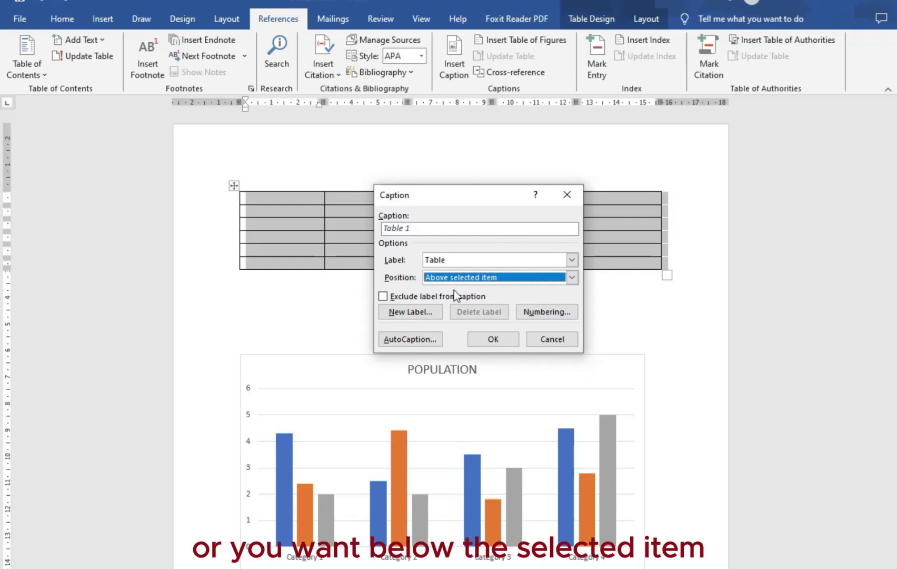
left_click(572, 277)
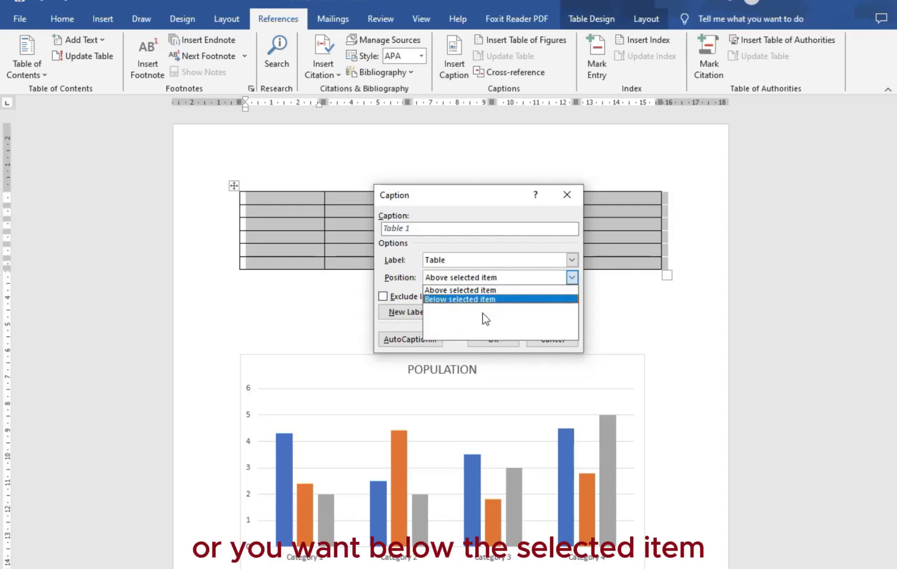
left_click(480, 299)
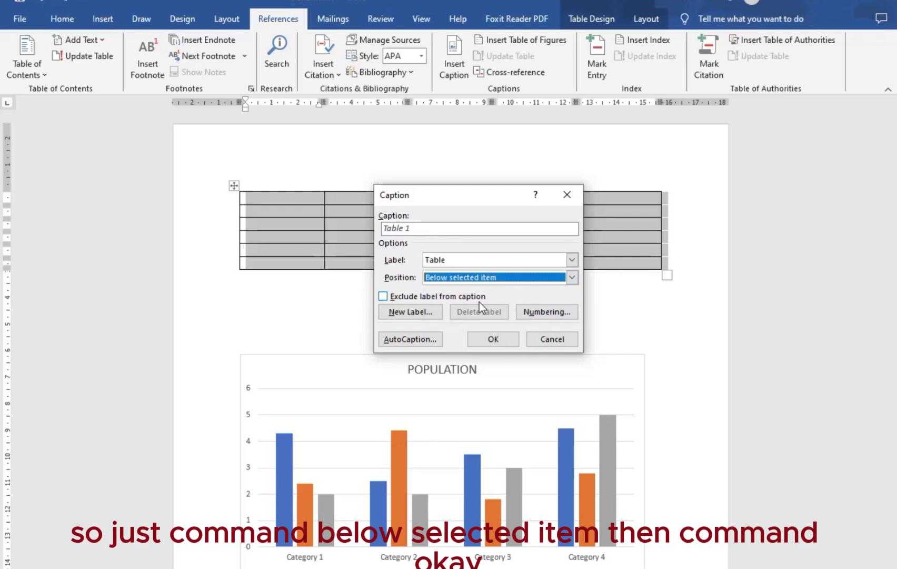
left_click(488, 338)
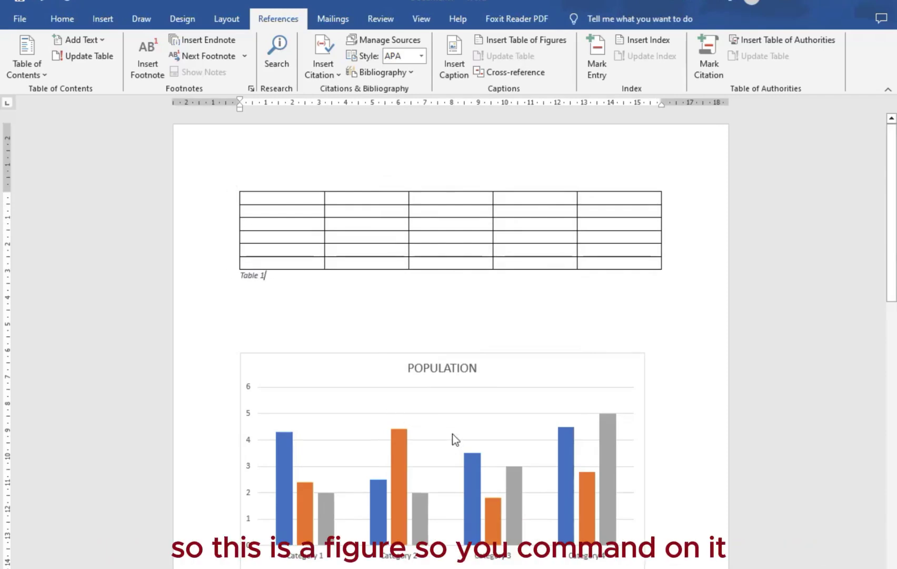
- Insert a caption with the Figure label below the POPULATION bar chart
left_click_drag(891, 295, 891, 324)
left_click(322, 303)
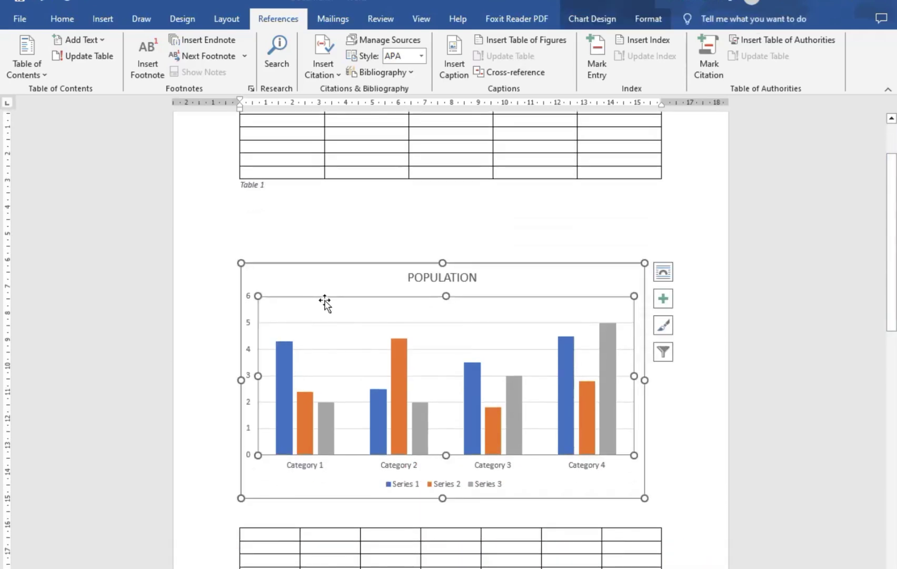
left_click(367, 485)
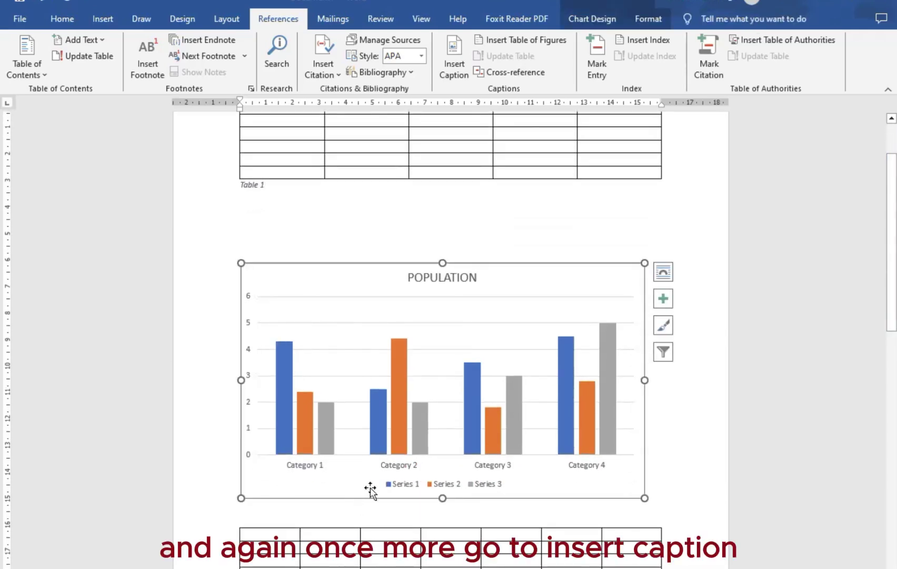
left_click(454, 53)
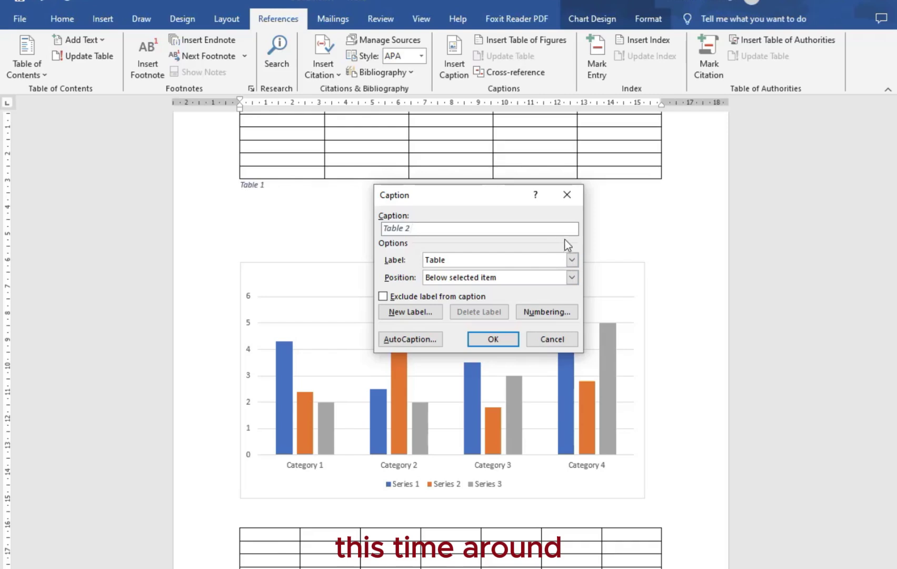
left_click(572, 260)
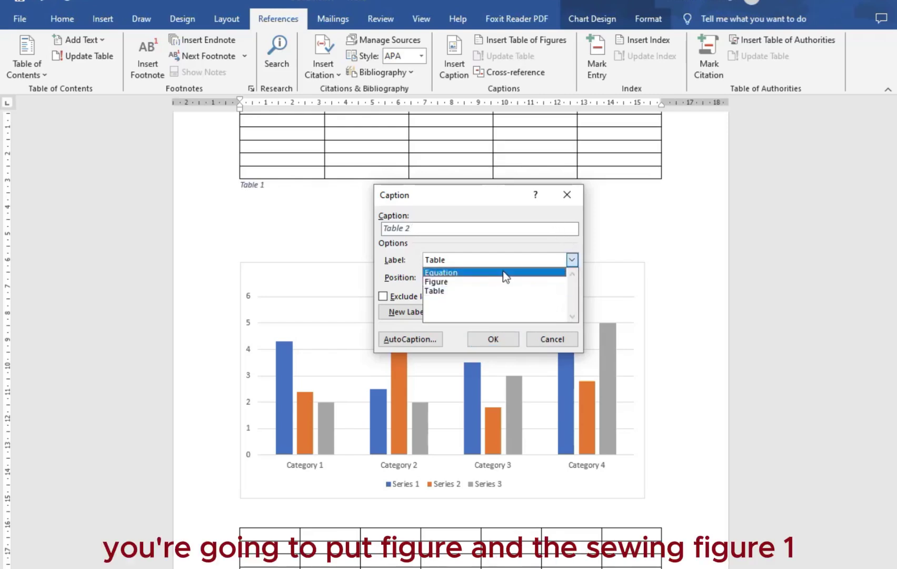
left_click(461, 282)
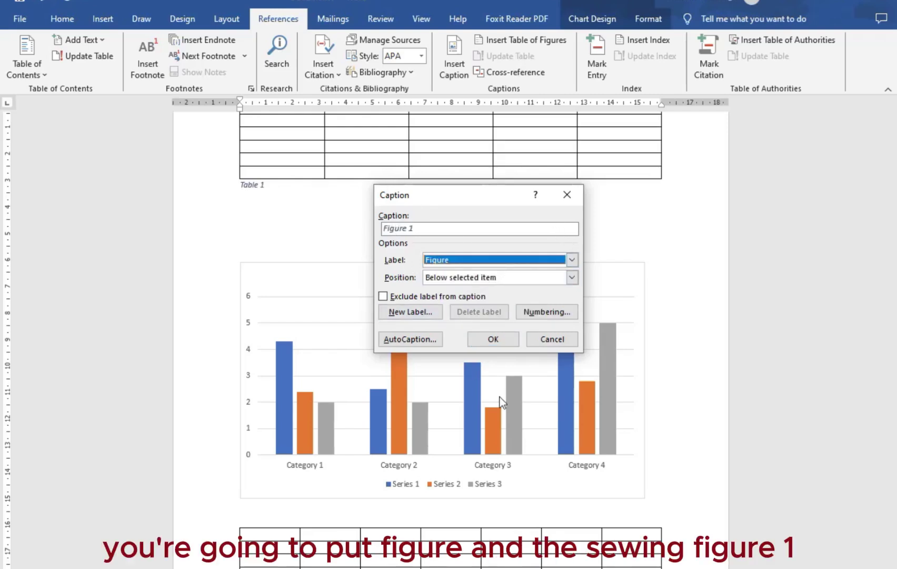
left_click(494, 338)
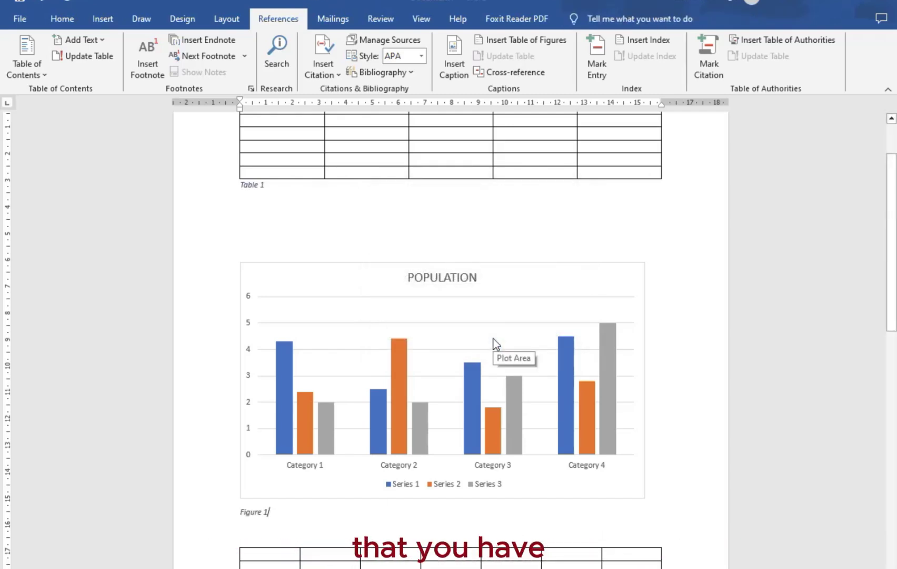
- Insert a caption with the Table label below the seven-column table under the bar chart
scroll(493, 338, "down", 5)
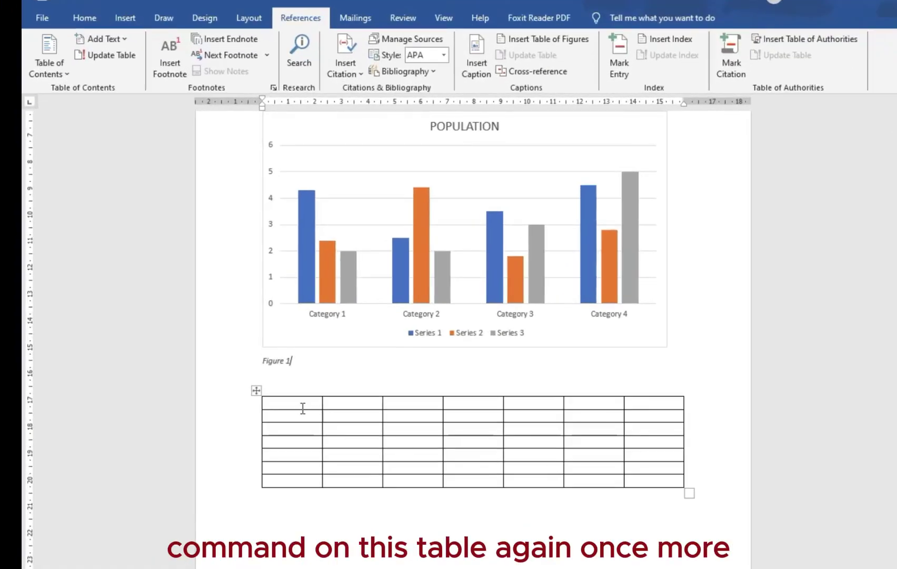
left_click(303, 408)
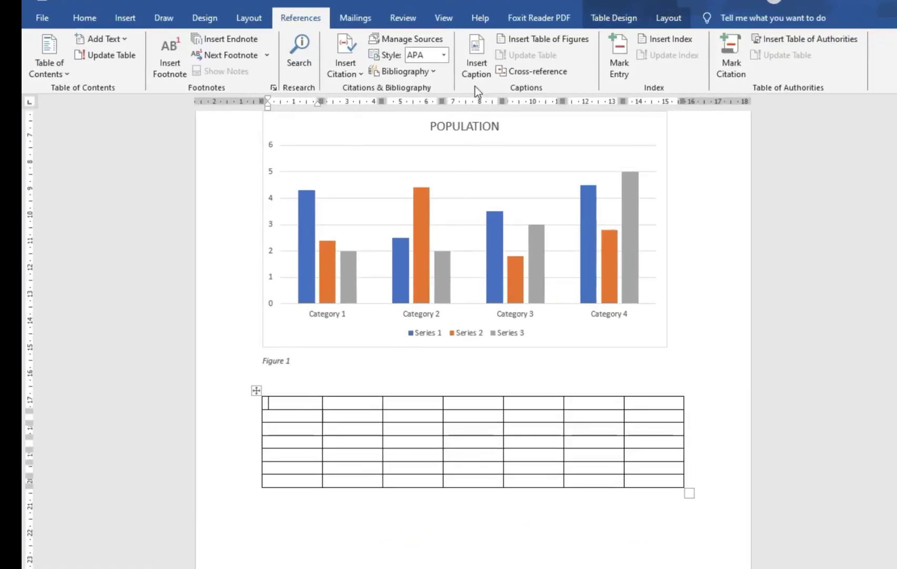
left_click(481, 55)
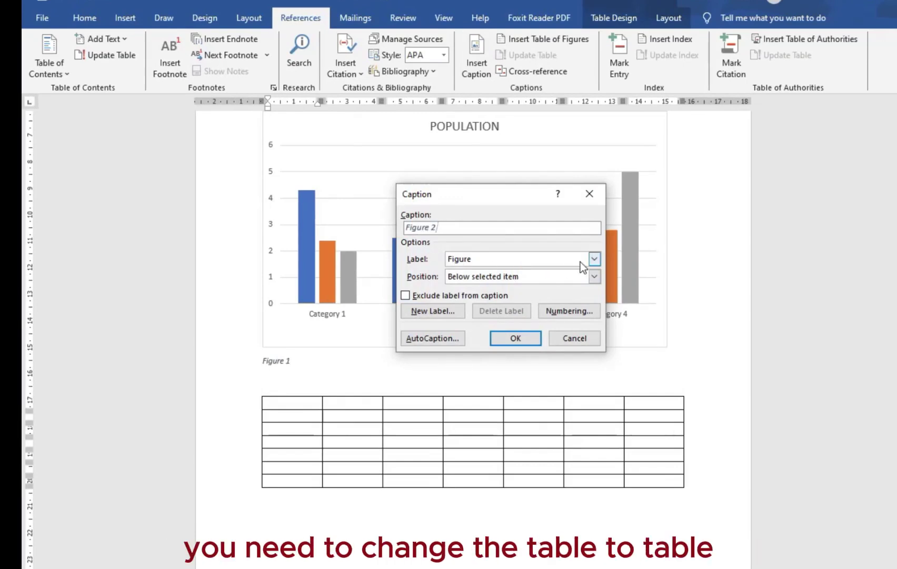
left_click(594, 259)
left_click(458, 289)
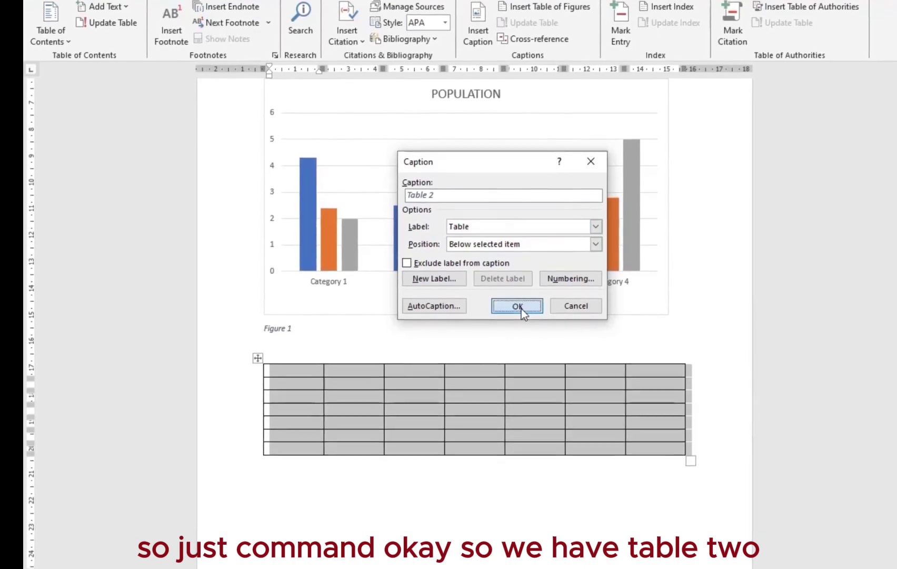
left_click(518, 321)
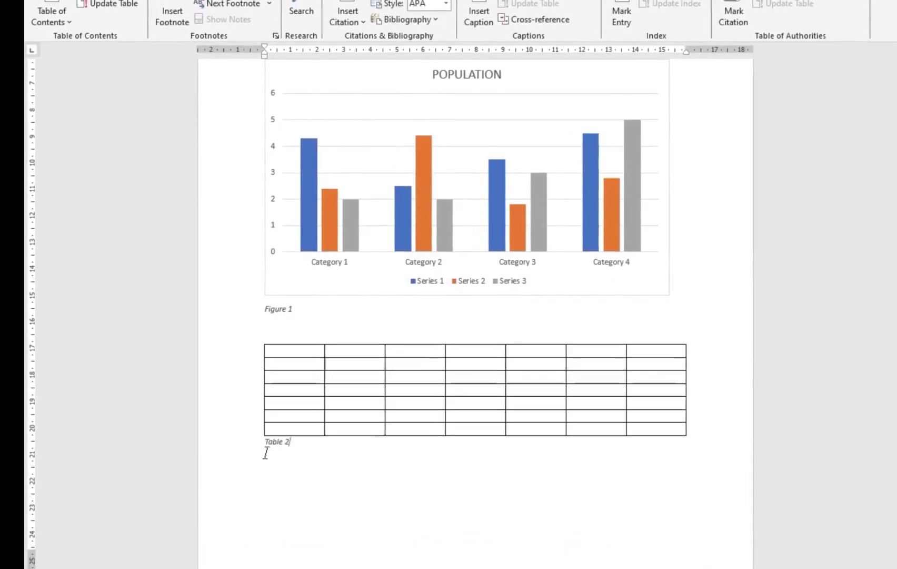
- Insert a caption with the Figure label below the CENSUS pie chart on the second page
scroll(795, 372, "down", 7)
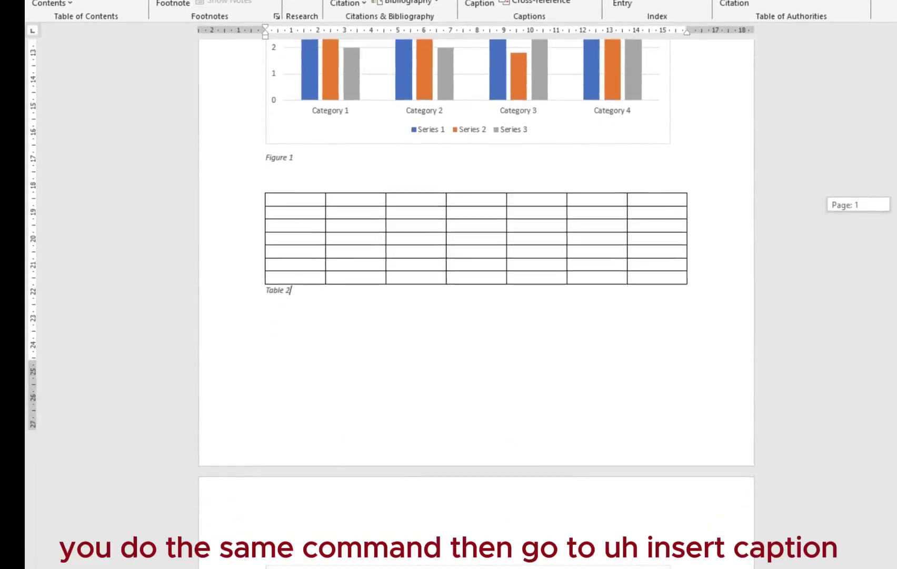
left_click(579, 541)
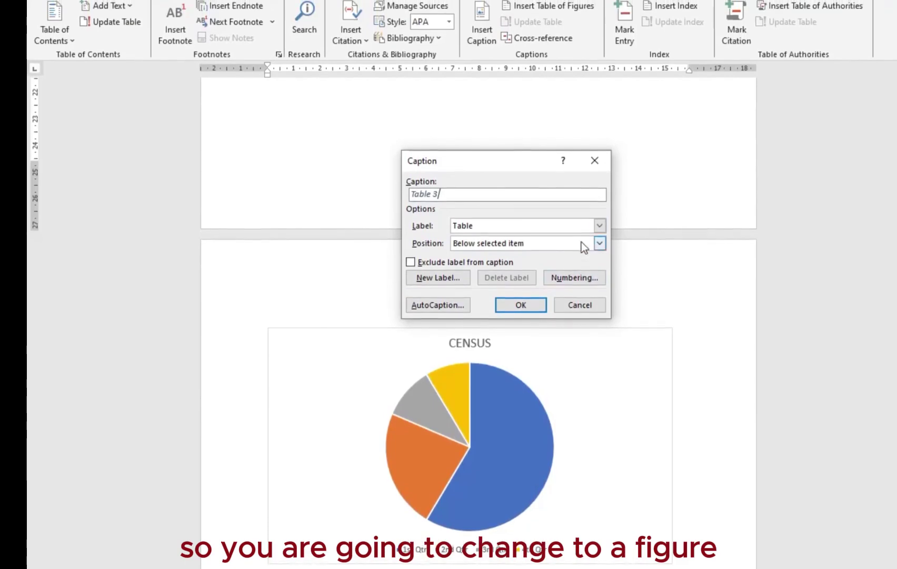
left_click(599, 235)
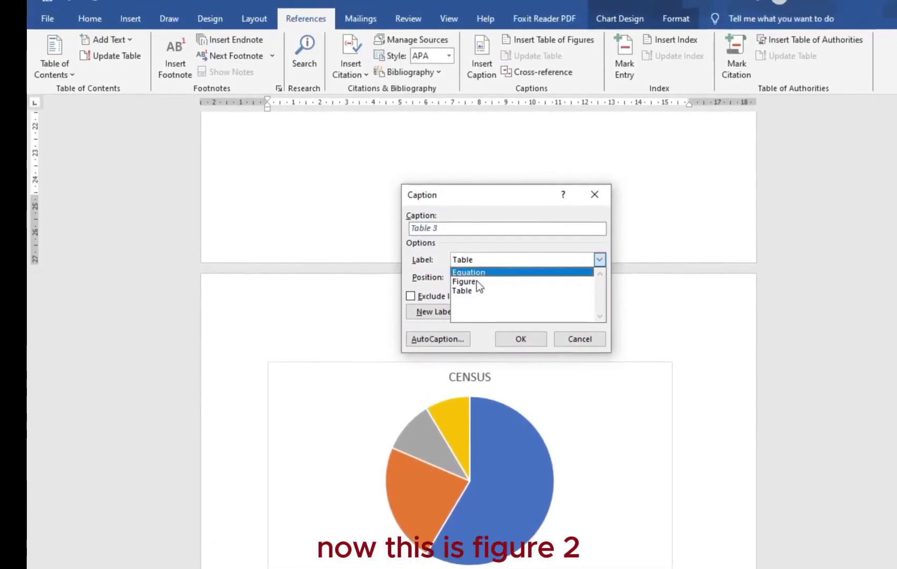
left_click(476, 254)
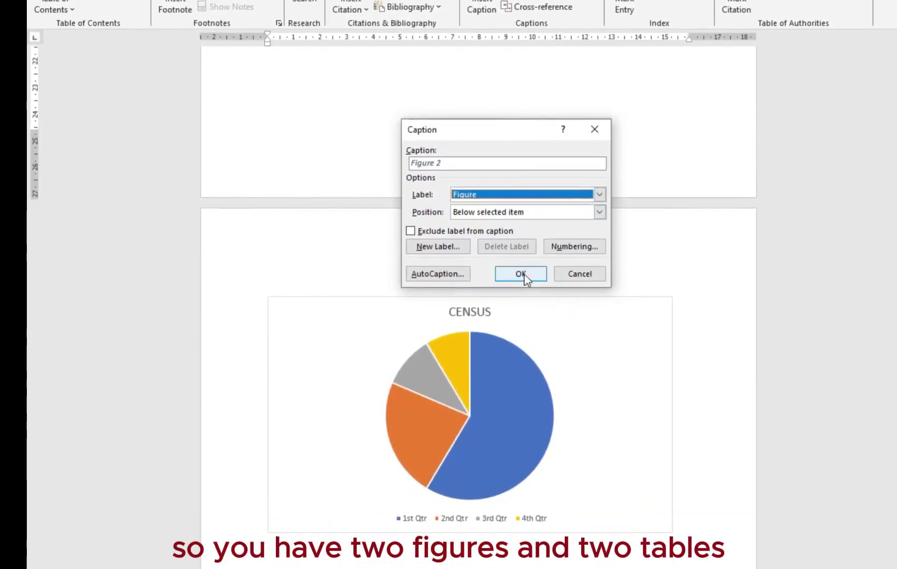
left_click(524, 258)
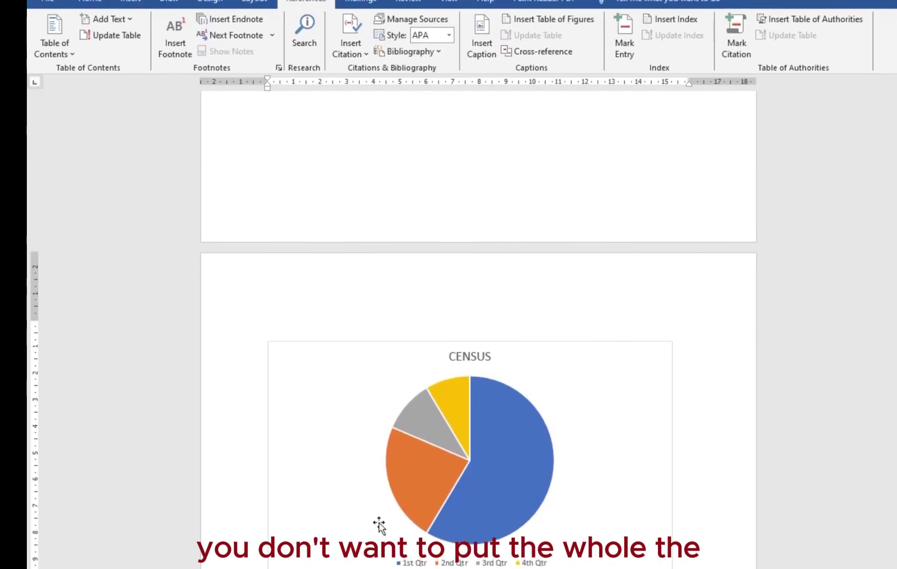
- Create a new custom caption label named Tbl
mouse_move(399, 487)
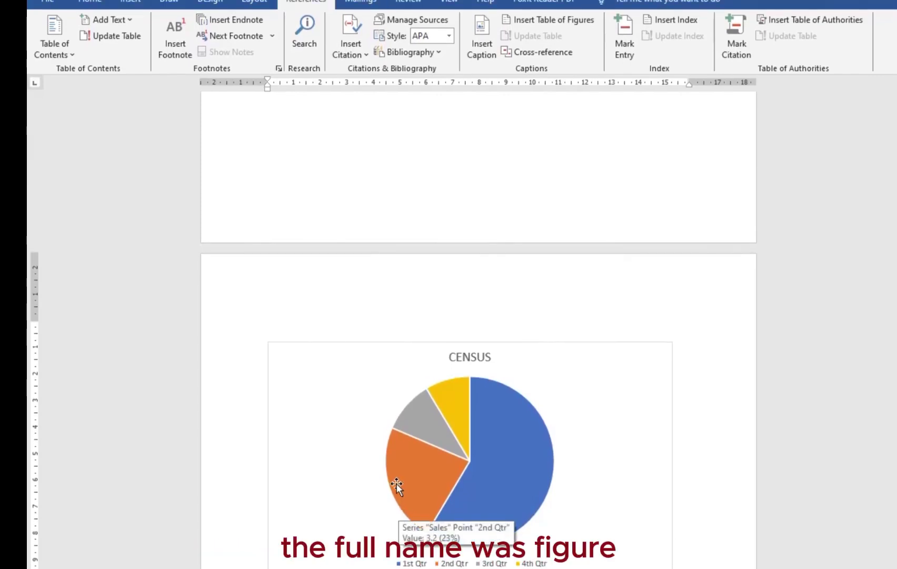
left_click(481, 41)
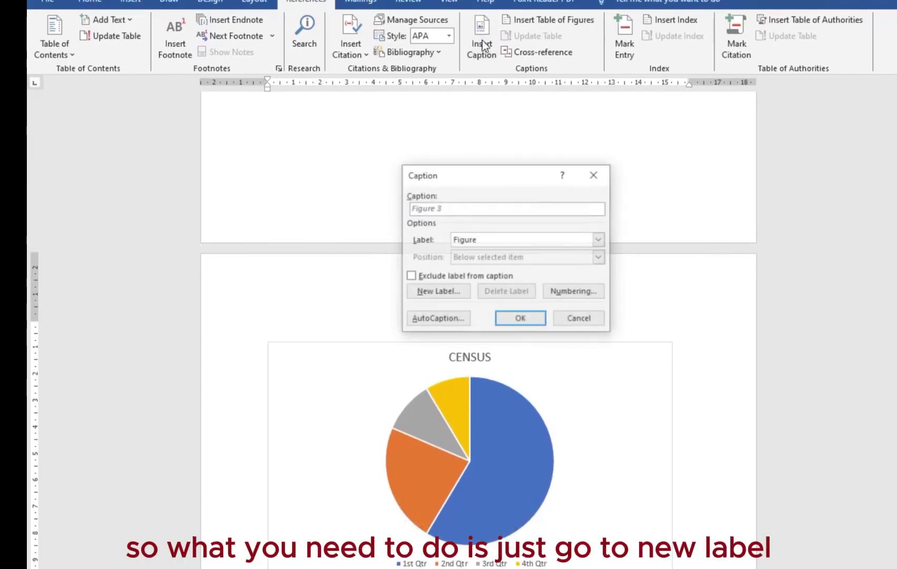
left_click(430, 291)
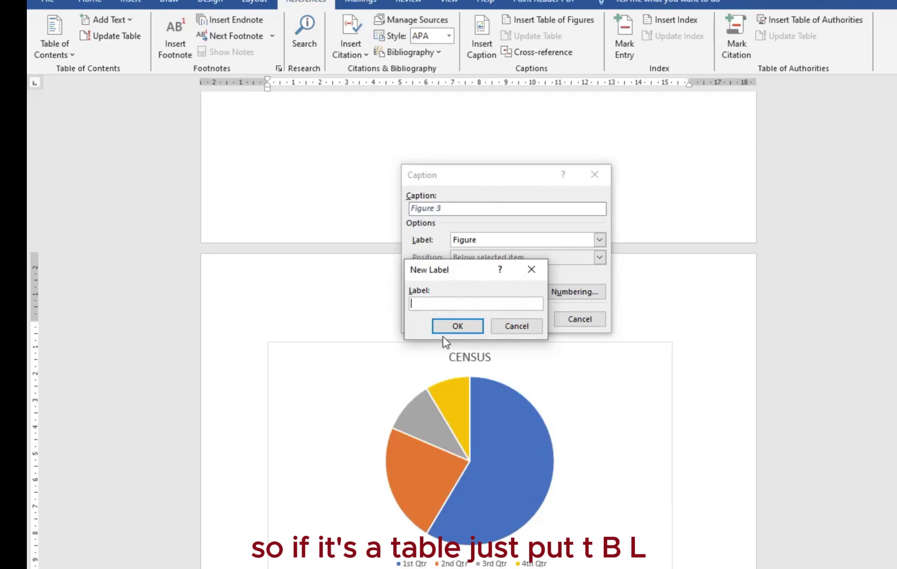
type("T")
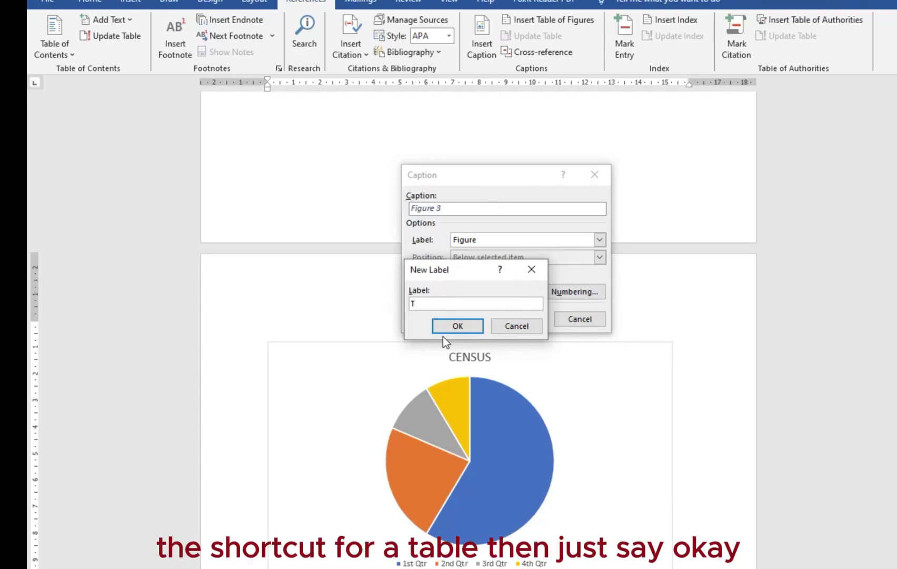
type("bl")
left_click(458, 325)
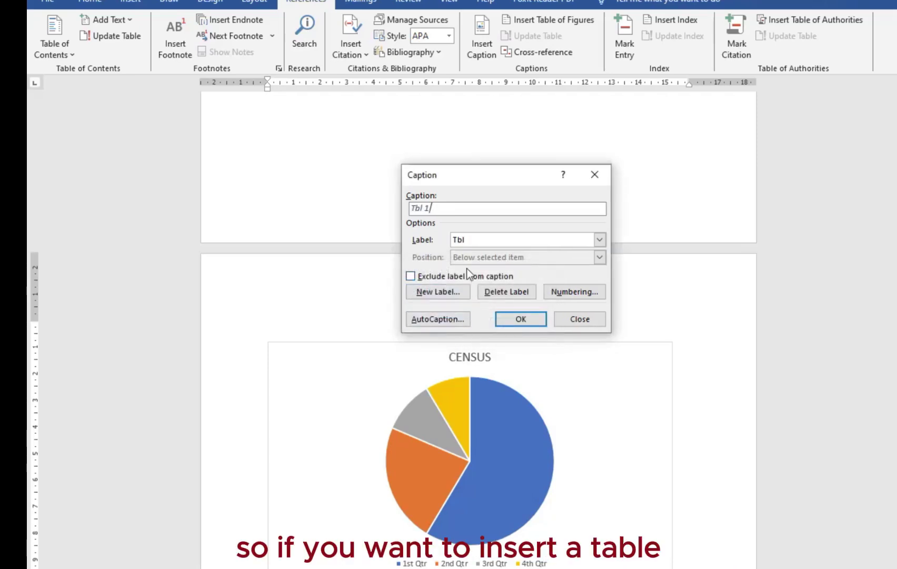